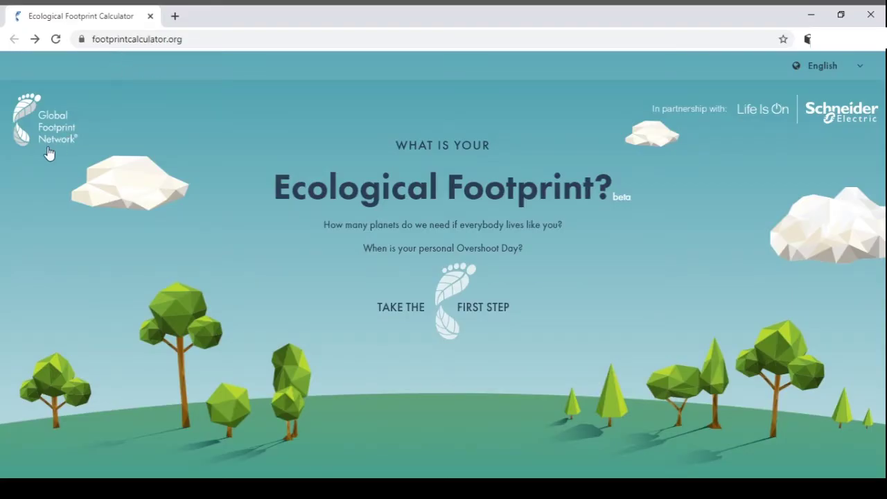
Step: Start the footprint calculator and submit the autofilled email address
{"action": "left_click", "coordinate": [444, 315]}
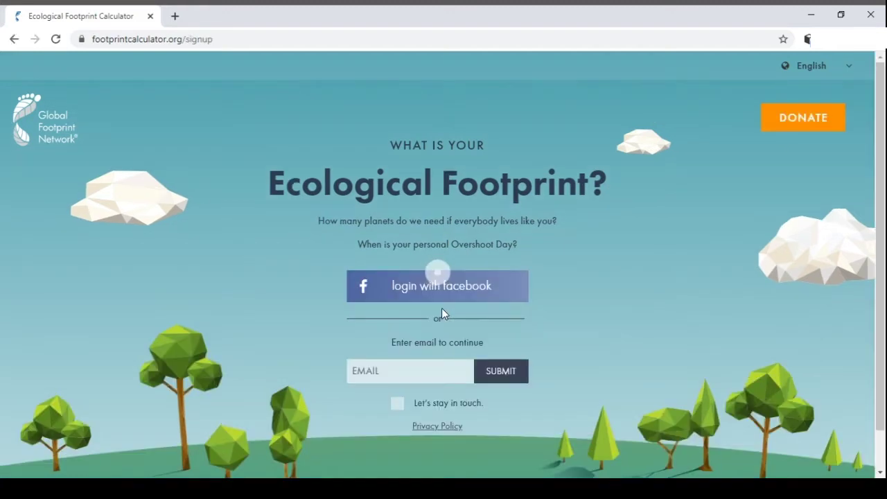
{"action": "left_click", "coordinate": [372, 378]}
{"action": "type", "text": "s"}
{"action": "left_click", "coordinate": [382, 397]}
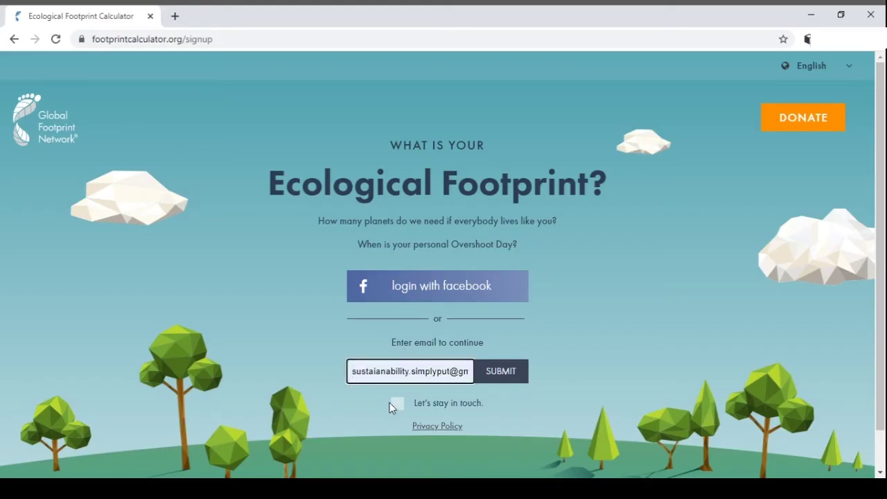
{"action": "left_click", "coordinate": [504, 379]}
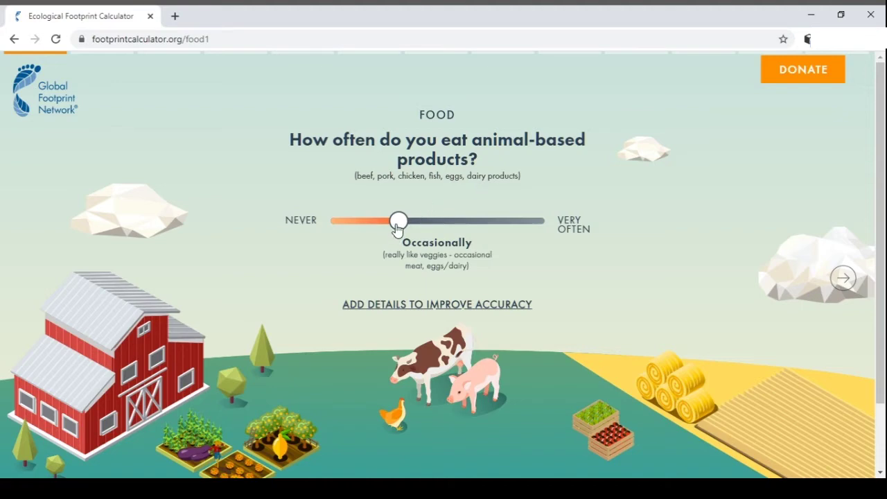
Step: Answer animal products Infrequently and save details: beef never, fish occasionally, eggs and dairy often
{"action": "left_click_drag", "start_coordinate": [397, 230], "coordinate": [354, 236]}
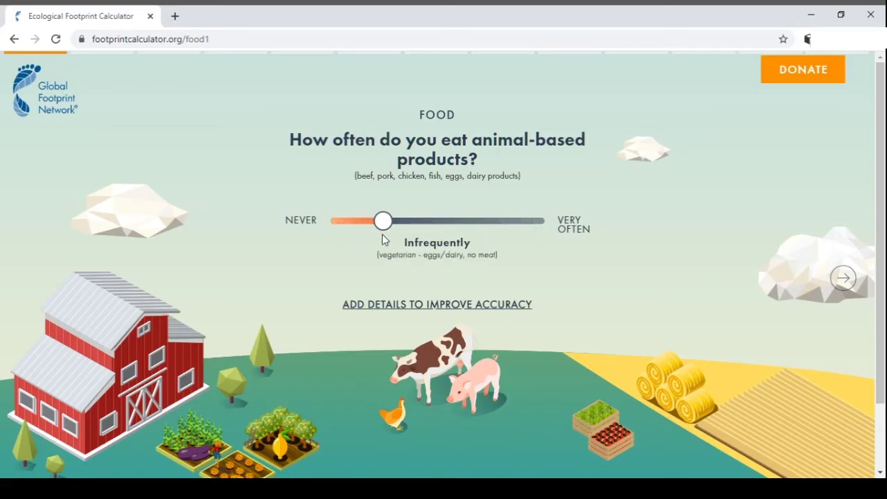
{"action": "left_click_drag", "start_coordinate": [385, 224], "coordinate": [380, 227]}
{"action": "left_click", "coordinate": [423, 307]}
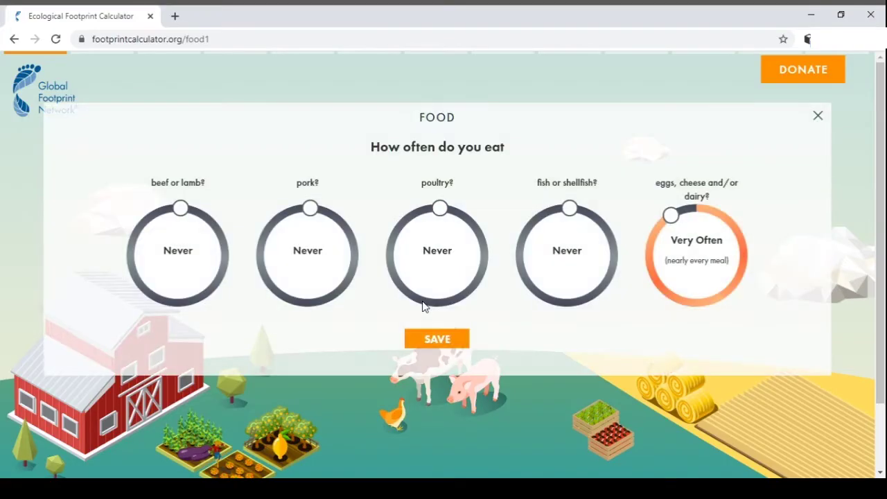
{"action": "mouse_move", "coordinate": [182, 208]}
{"action": "left_mouse_down"}
{"action": "mouse_move", "coordinate": [197, 212]}
{"action": "mouse_move", "coordinate": [181, 208]}
{"action": "left_mouse_up"}
{"action": "mouse_move", "coordinate": [568, 213]}
{"action": "left_mouse_down"}
{"action": "mouse_move", "coordinate": [579, 209]}
{"action": "mouse_move", "coordinate": [608, 229]}
{"action": "mouse_move", "coordinate": [618, 261]}
{"action": "mouse_move", "coordinate": [586, 321]}
{"action": "mouse_move", "coordinate": [503, 321]}
{"action": "mouse_move", "coordinate": [574, 162]}
{"action": "mouse_move", "coordinate": [548, 213]}
{"action": "mouse_move", "coordinate": [580, 277]}
{"action": "mouse_move", "coordinate": [643, 230]}
{"action": "mouse_move", "coordinate": [615, 204]}
{"action": "mouse_move", "coordinate": [569, 202]}
{"action": "left_mouse_up"}
{"action": "left_click_drag", "start_coordinate": [670, 216], "coordinate": [682, 287]}
{"action": "left_click", "coordinate": [437, 344]}
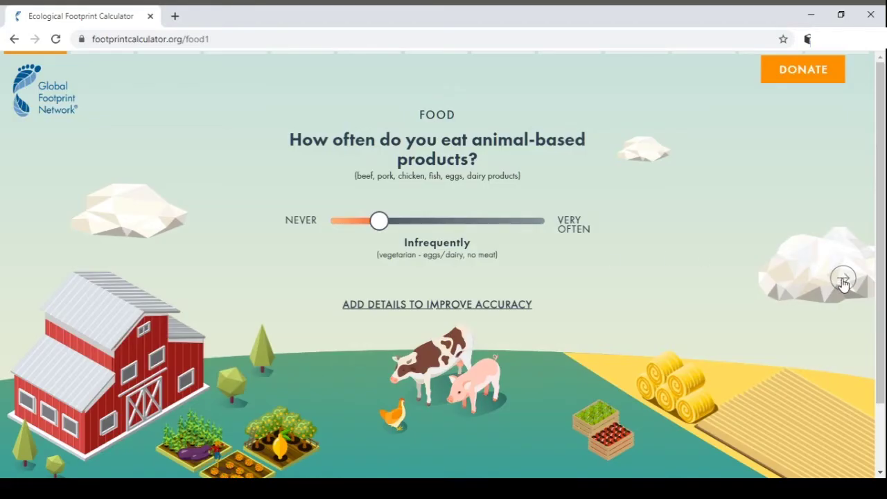
Step: Set unprocessed or locally grown food to 20% and continue to the Housing questions
{"action": "left_click", "coordinate": [843, 281]}
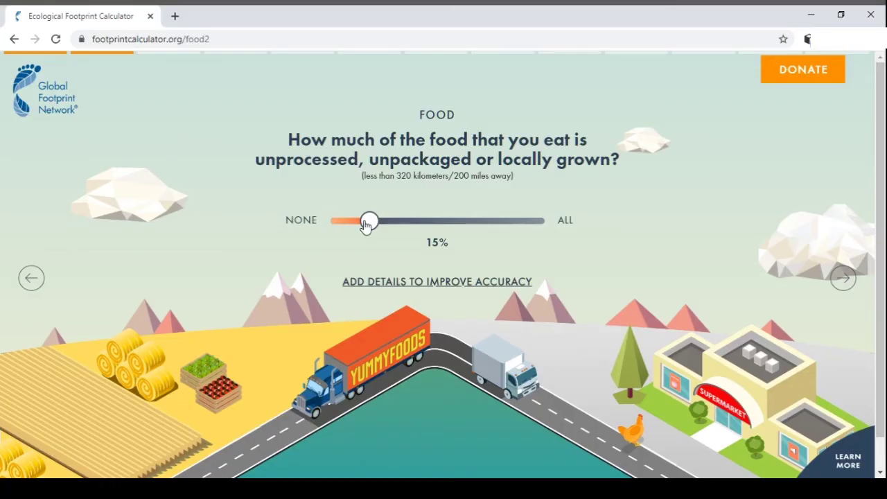
{"action": "mouse_move", "coordinate": [368, 222]}
{"action": "left_mouse_down"}
{"action": "mouse_move", "coordinate": [494, 223]}
{"action": "mouse_move", "coordinate": [362, 229]}
{"action": "mouse_move", "coordinate": [380, 230]}
{"action": "left_mouse_up"}
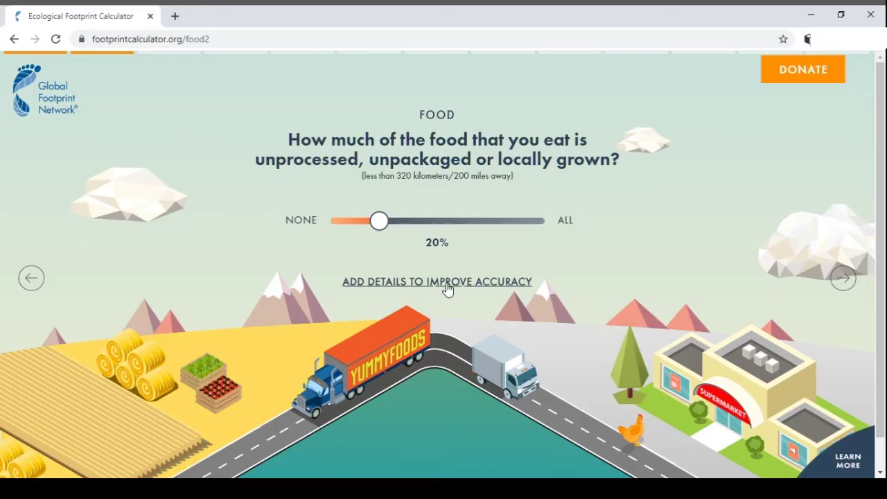
{"action": "left_click", "coordinate": [842, 280]}
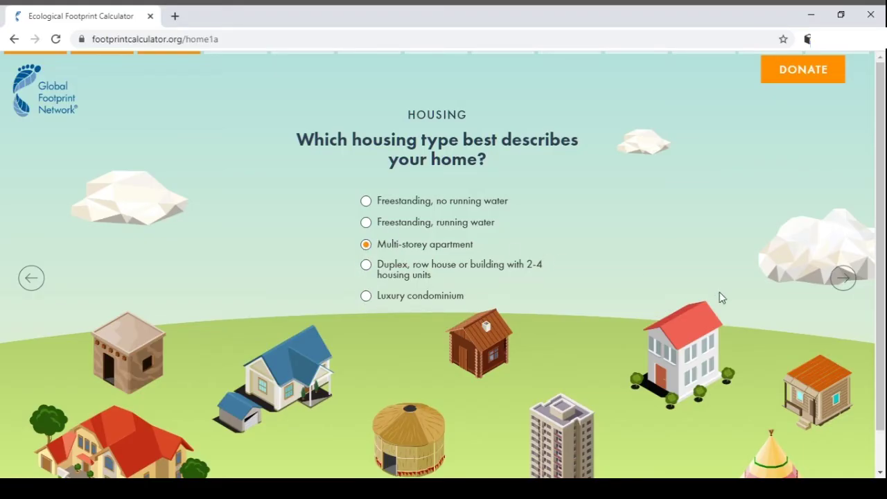
Step: Choose brick/concrete as the house's building material
{"action": "left_click", "coordinate": [844, 280]}
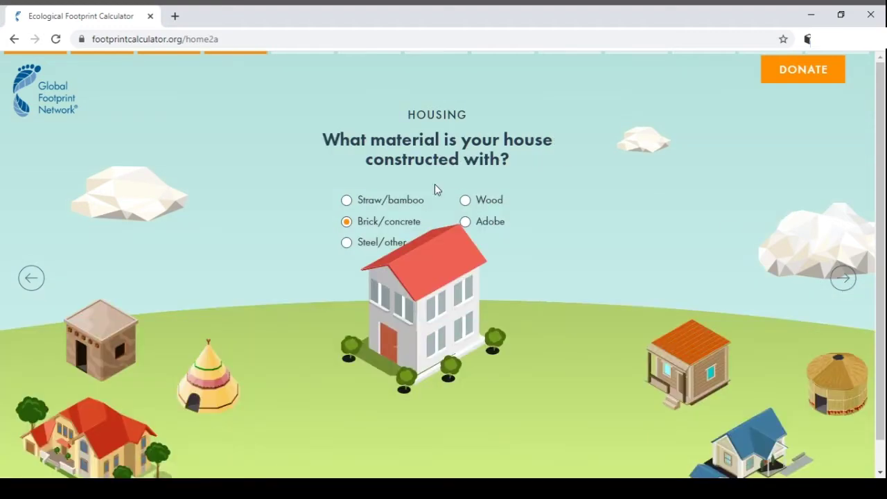
{"action": "left_click", "coordinate": [464, 202]}
{"action": "left_click", "coordinate": [465, 223]}
{"action": "left_click", "coordinate": [367, 207]}
{"action": "left_click", "coordinate": [357, 230]}
Step: Set the household to 2 people in a Large 192 m² home
{"action": "left_click", "coordinate": [843, 279]}
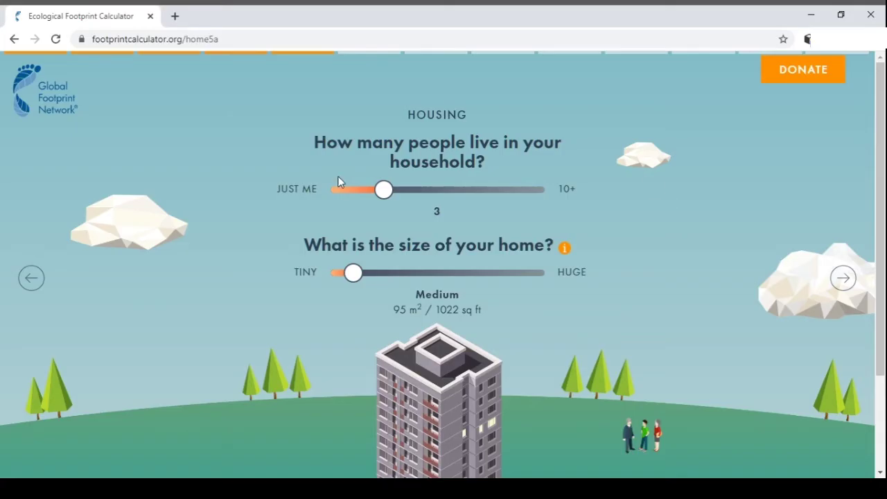
{"action": "left_click_drag", "start_coordinate": [386, 200], "coordinate": [355, 199]}
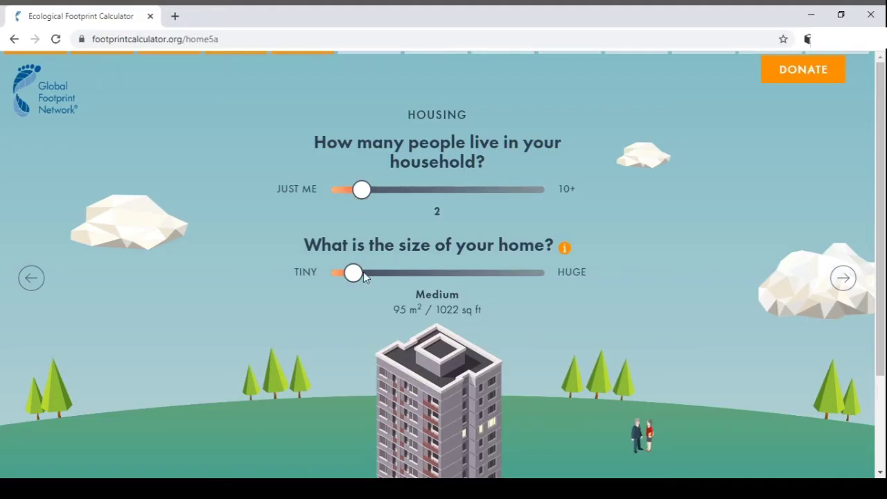
{"action": "left_click_drag", "start_coordinate": [355, 280], "coordinate": [368, 279]}
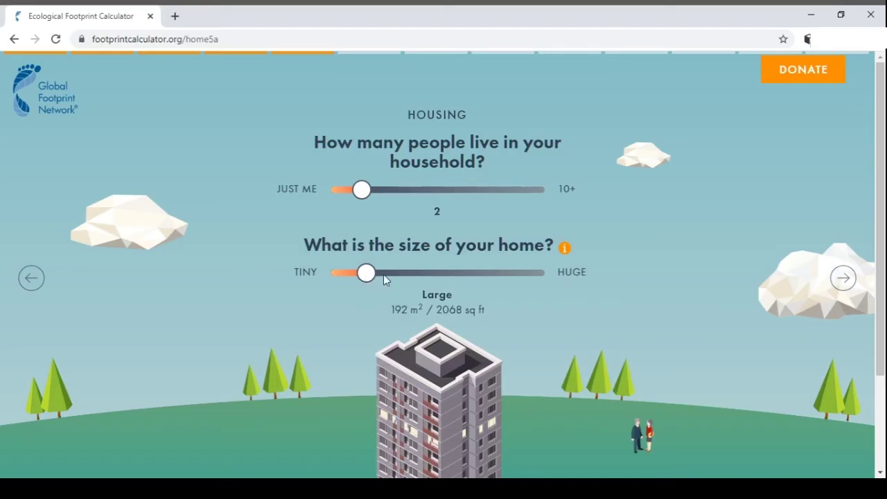
{"action": "left_click", "coordinate": [843, 278]}
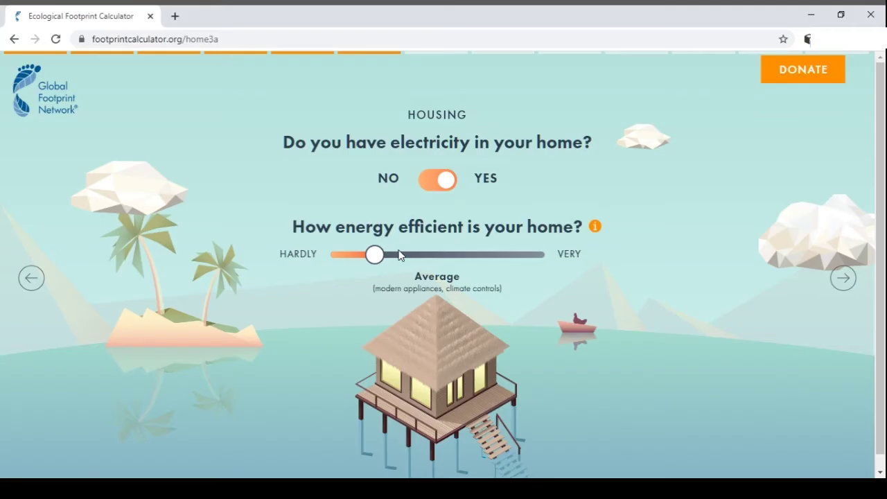
Step: Keep energy efficiency at Average and set renewable electricity to 20%
{"action": "mouse_move", "coordinate": [378, 255]}
{"action": "left_mouse_down"}
{"action": "mouse_move", "coordinate": [483, 256]}
{"action": "mouse_move", "coordinate": [356, 262]}
{"action": "mouse_move", "coordinate": [379, 258]}
{"action": "left_mouse_up"}
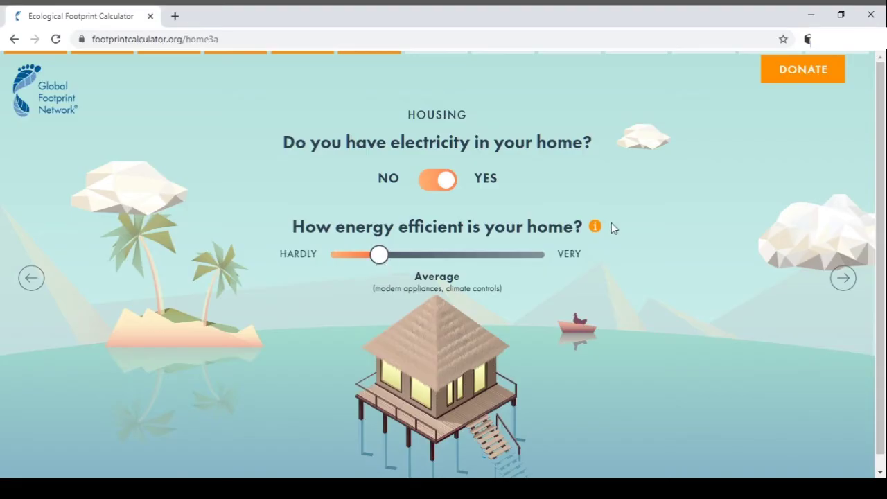
{"action": "mouse_move", "coordinate": [596, 229]}
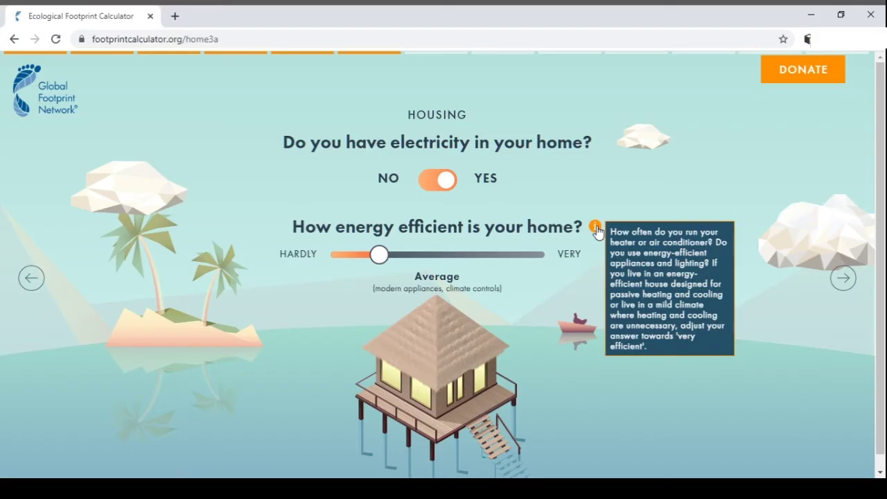
{"action": "left_click", "coordinate": [843, 279]}
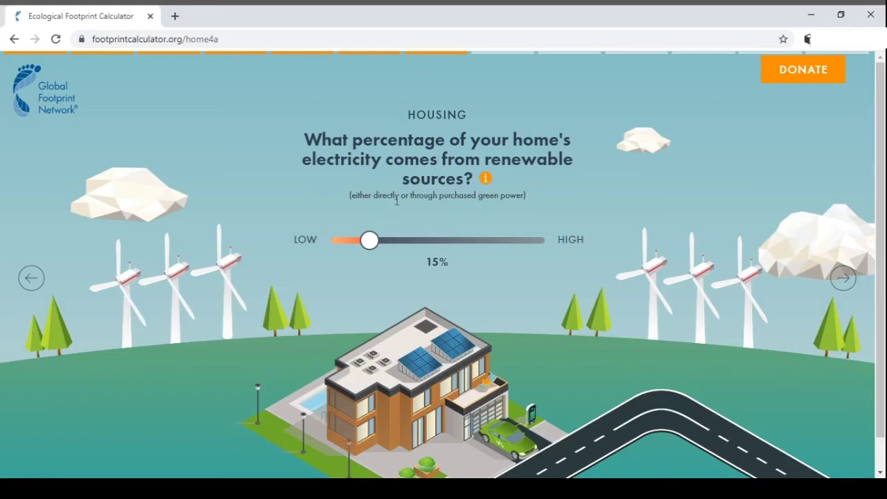
{"action": "mouse_move", "coordinate": [486, 182]}
{"action": "mouse_move", "coordinate": [369, 239]}
{"action": "left_mouse_down"}
{"action": "mouse_move", "coordinate": [406, 237]}
{"action": "mouse_move", "coordinate": [379, 239]}
{"action": "left_mouse_up"}
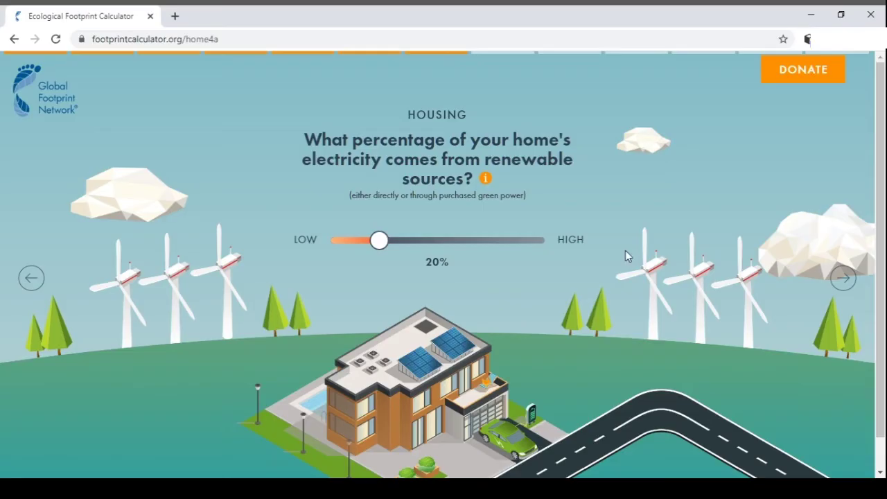
{"action": "left_click", "coordinate": [841, 279]}
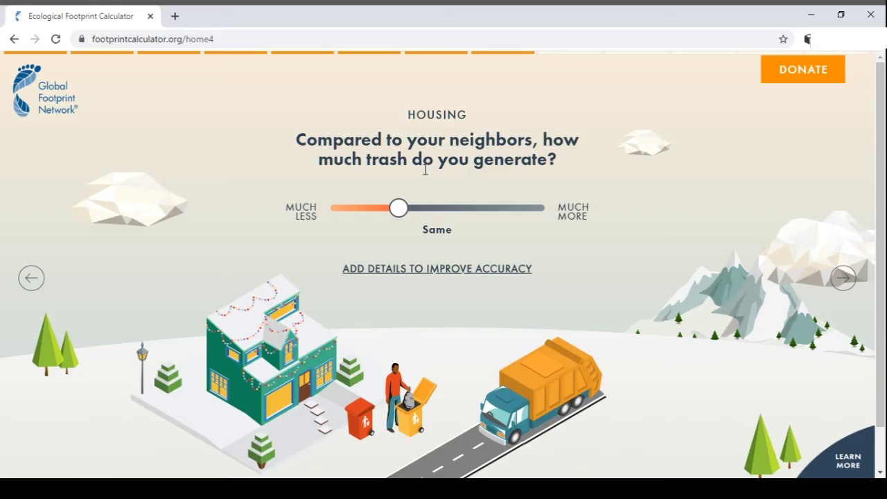
Step: Keep trash at Same, and set clothing purchases to Not much and electronics to Infrequently
{"action": "mouse_move", "coordinate": [399, 208]}
{"action": "left_mouse_down"}
{"action": "mouse_move", "coordinate": [522, 222]}
{"action": "mouse_move", "coordinate": [358, 215]}
{"action": "mouse_move", "coordinate": [408, 219]}
{"action": "mouse_move", "coordinate": [401, 218]}
{"action": "left_mouse_up"}
{"action": "left_click", "coordinate": [433, 273]}
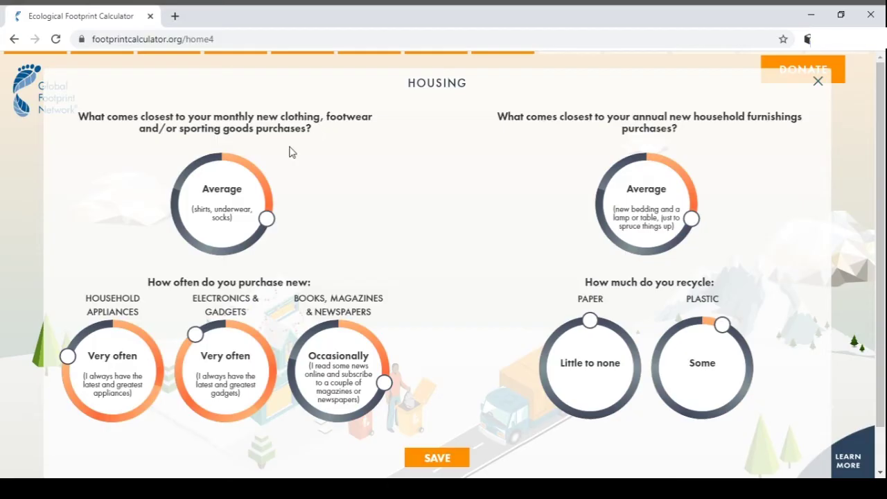
{"action": "mouse_move", "coordinate": [266, 219]}
{"action": "left_mouse_down"}
{"action": "mouse_move", "coordinate": [272, 193]}
{"action": "mouse_move", "coordinate": [269, 206]}
{"action": "left_mouse_up"}
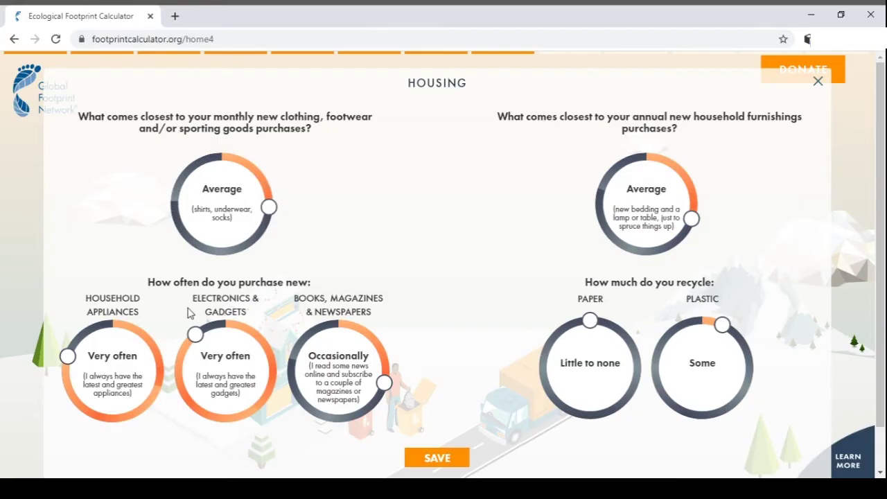
{"action": "left_click_drag", "start_coordinate": [195, 334], "coordinate": [267, 341]}
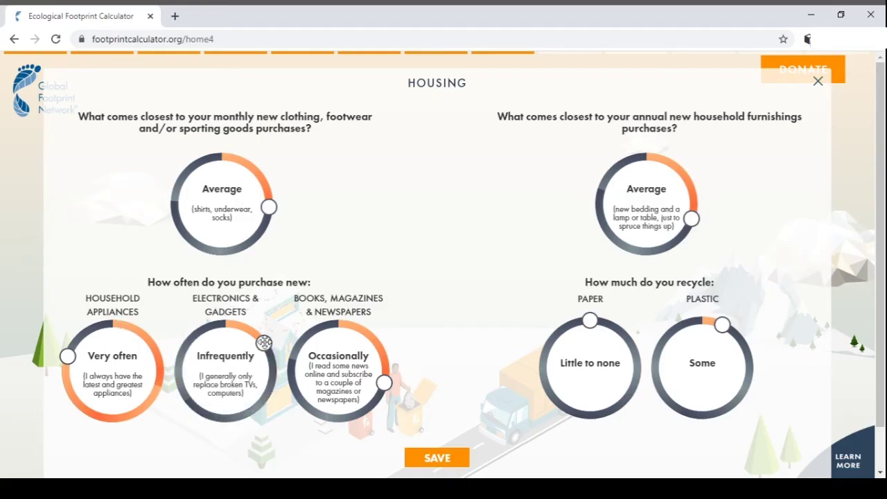
Step: Set books very often, furnishings Average, paper recycling Most and plastic Some, then save
{"action": "left_click_drag", "start_coordinate": [383, 383], "coordinate": [292, 360]}
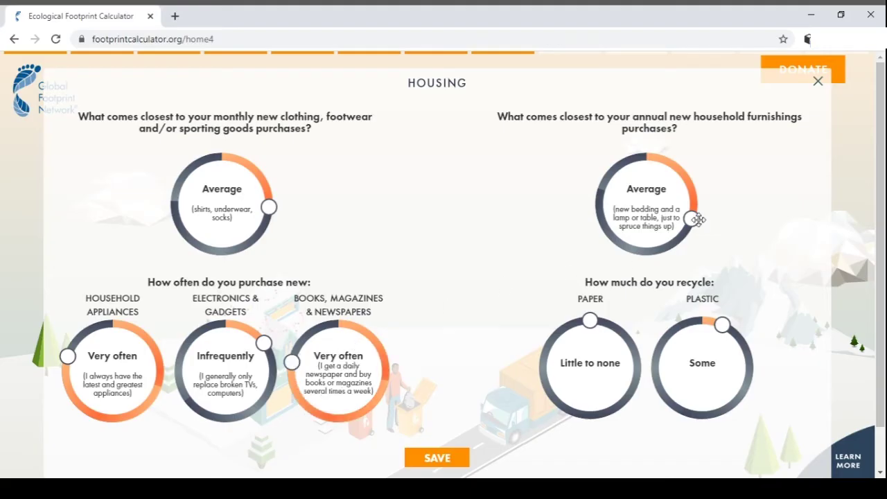
{"action": "left_click_drag", "start_coordinate": [691, 219], "coordinate": [655, 248]}
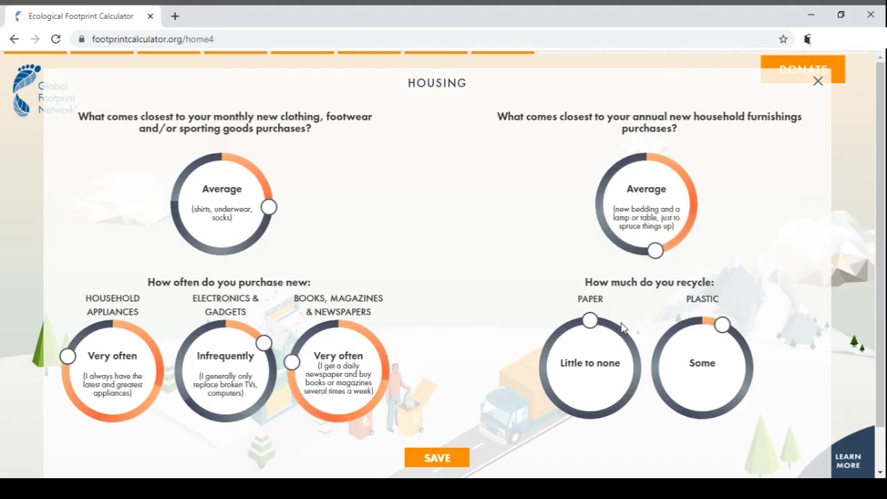
{"action": "left_click_drag", "start_coordinate": [590, 320], "coordinate": [542, 358]}
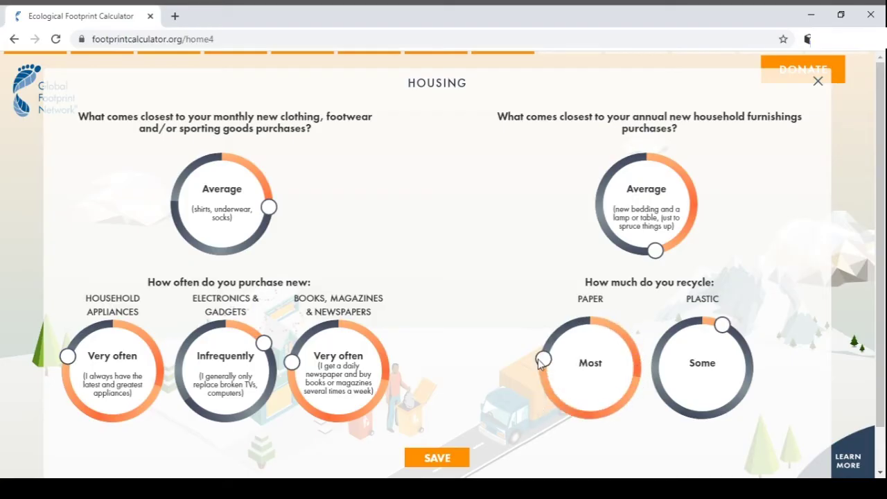
{"action": "mouse_move", "coordinate": [722, 324]}
{"action": "left_mouse_down"}
{"action": "mouse_move", "coordinate": [701, 336]}
{"action": "mouse_move", "coordinate": [711, 323]}
{"action": "left_mouse_up"}
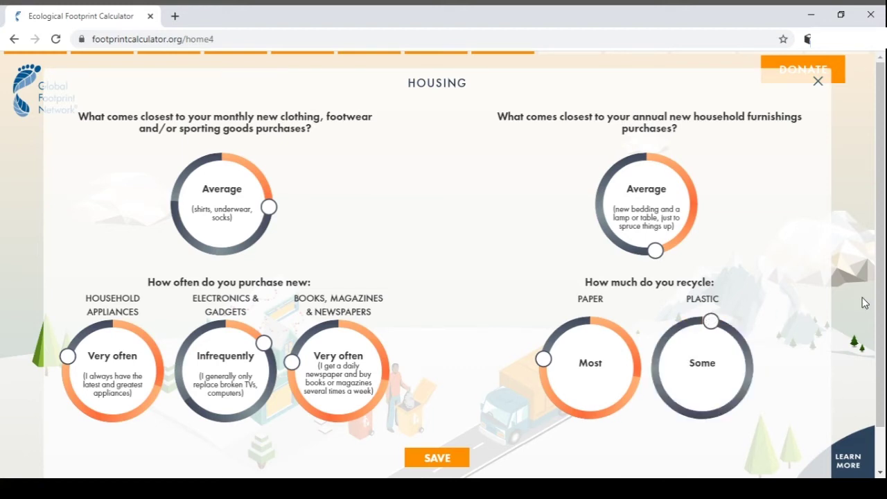
{"action": "left_click", "coordinate": [438, 458]}
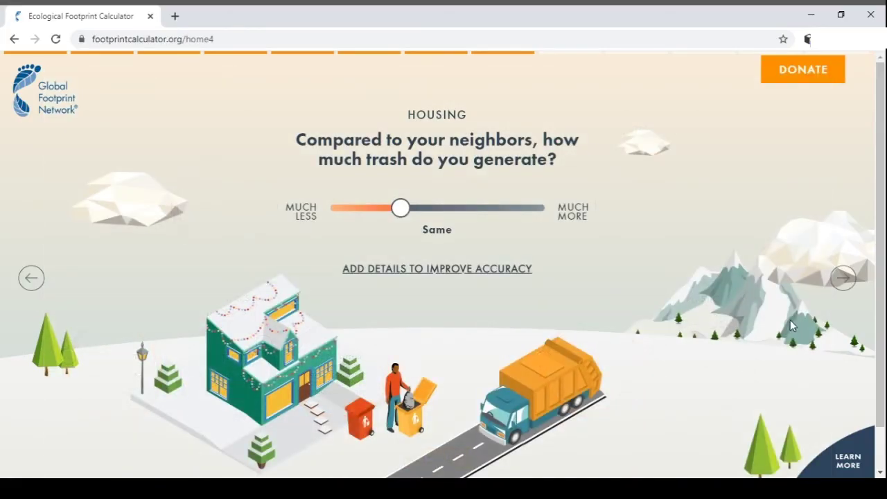
Step: Set weekly travel to 301 km by car and 50 km by motorcycle
{"action": "left_click", "coordinate": [843, 281]}
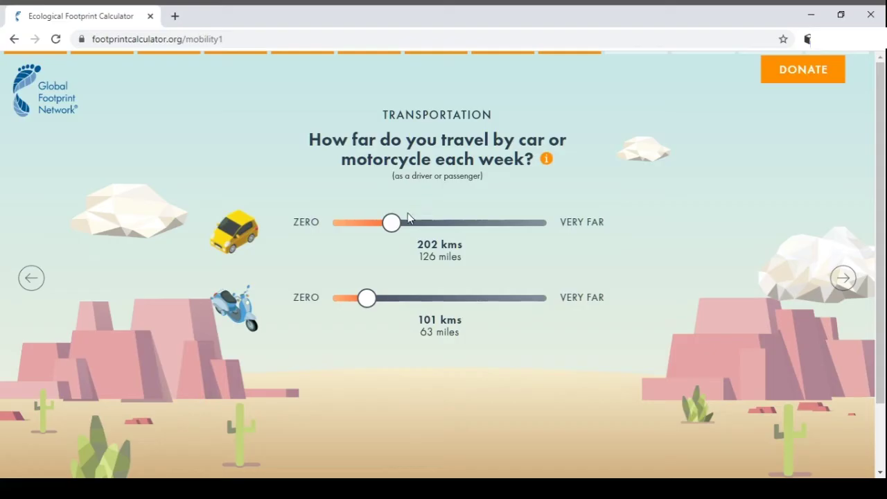
{"action": "left_click_drag", "start_coordinate": [391, 224], "coordinate": [417, 231]}
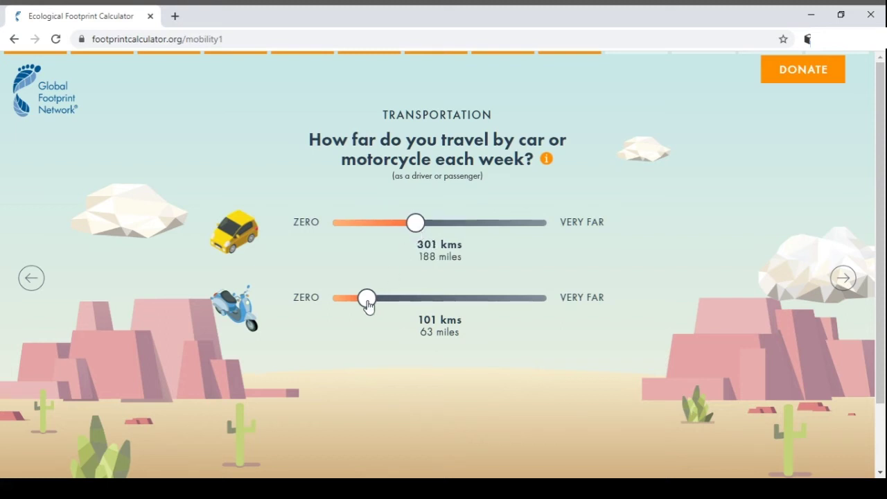
{"action": "left_click_drag", "start_coordinate": [368, 307], "coordinate": [354, 307]}
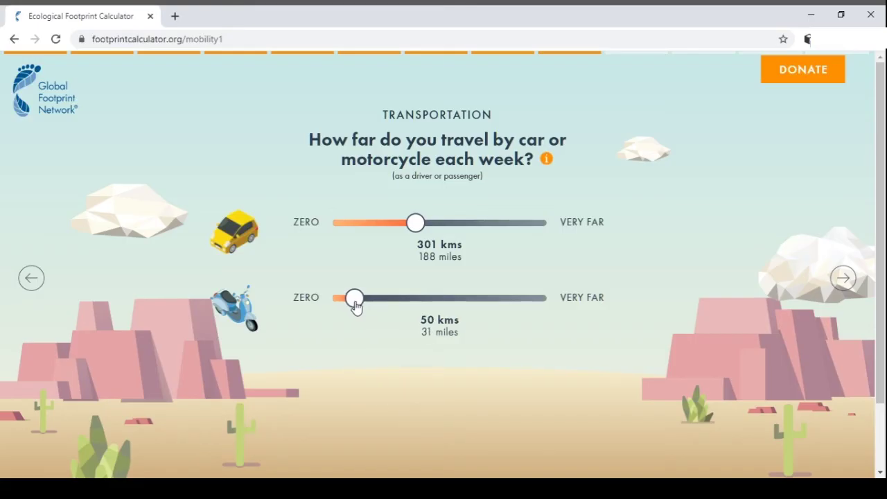
{"action": "left_click", "coordinate": [844, 281]}
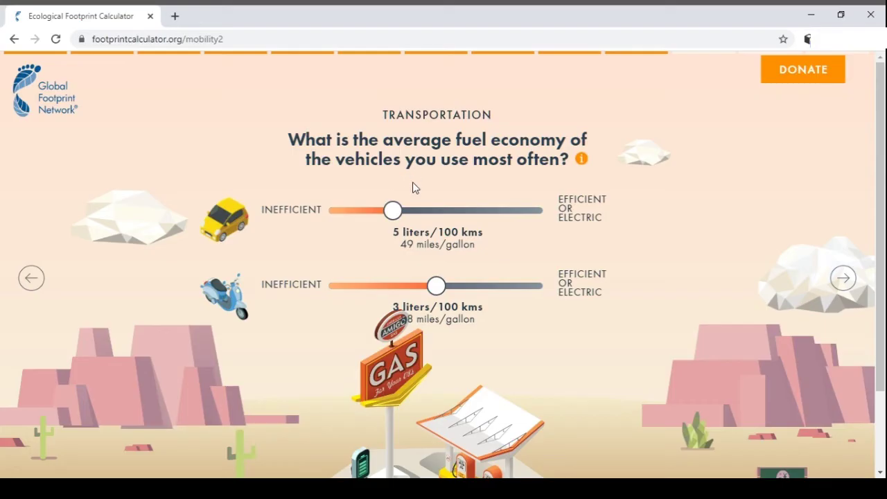
Step: Set fuel economy to 5 liters/100 kms (46 mpg) for the car and 2 liters/100 kms for the motorcycle
{"action": "mouse_move", "coordinate": [393, 219]}
{"action": "left_mouse_down"}
{"action": "mouse_move", "coordinate": [360, 219]}
{"action": "mouse_move", "coordinate": [423, 220]}
{"action": "mouse_move", "coordinate": [379, 220]}
{"action": "mouse_move", "coordinate": [389, 220]}
{"action": "left_mouse_up"}
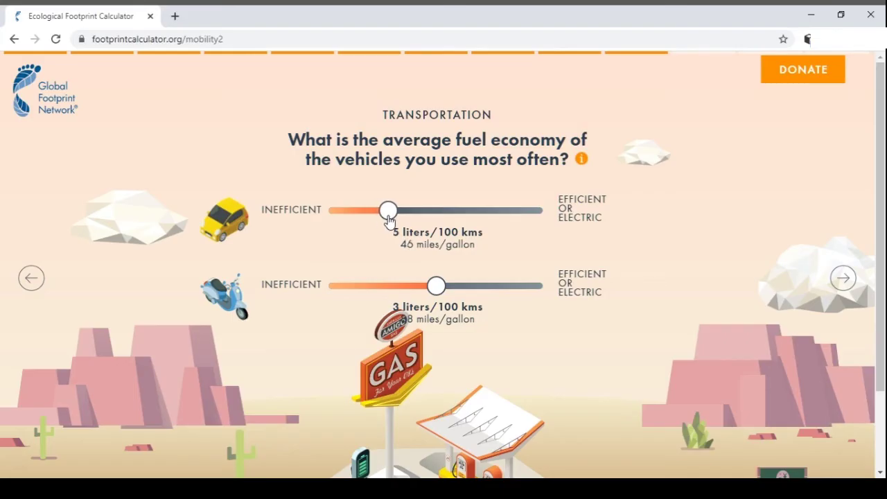
{"action": "left_click_drag", "start_coordinate": [435, 294], "coordinate": [509, 301]}
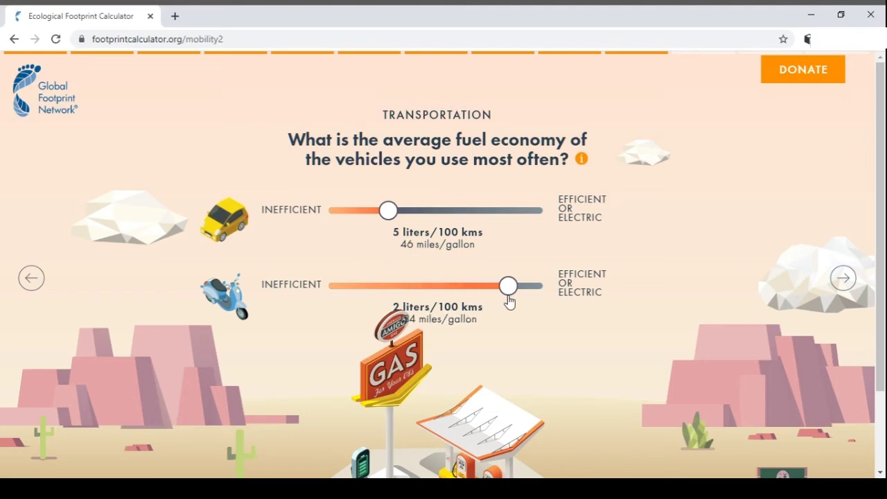
{"action": "left_click", "coordinate": [845, 280]}
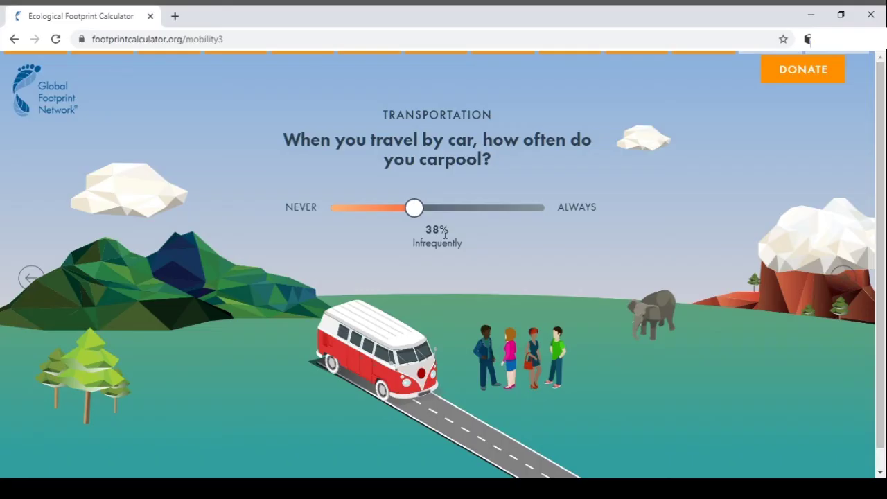
Step: Set carpooling to 79% (Often) and continue to public transportation
{"action": "left_click_drag", "start_coordinate": [414, 218], "coordinate": [494, 206]}
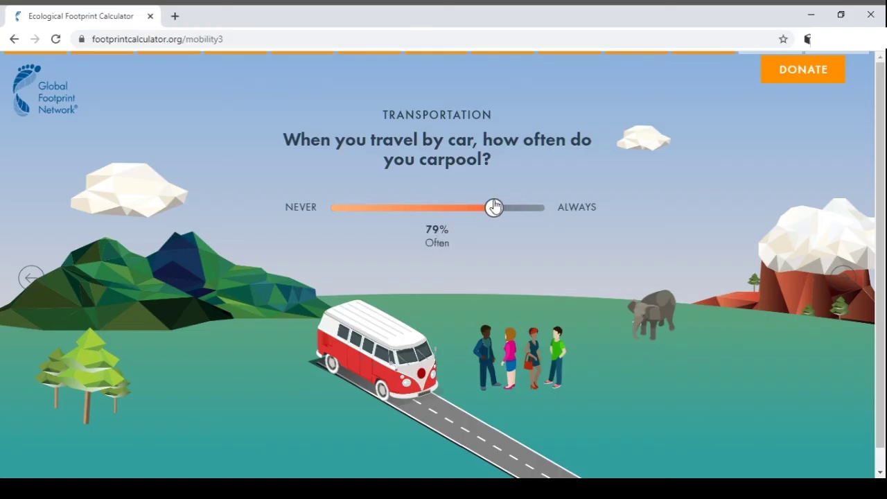
{"action": "left_click", "coordinate": [842, 287]}
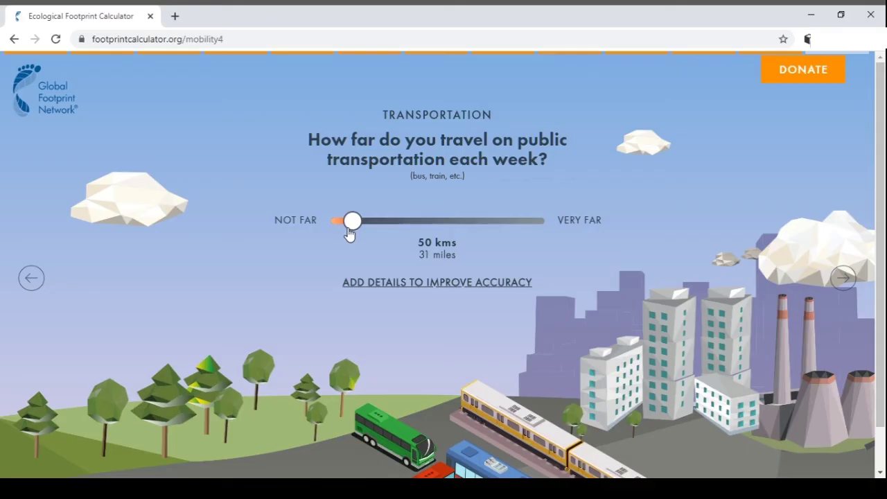
Step: Adjust the weekly public transportation distance and continue to the flying-hours question
{"action": "mouse_move", "coordinate": [352, 229]}
{"action": "left_mouse_down"}
{"action": "mouse_move", "coordinate": [410, 232]}
{"action": "mouse_move", "coordinate": [352, 227]}
{"action": "left_mouse_up"}
{"action": "left_click", "coordinate": [843, 278]}
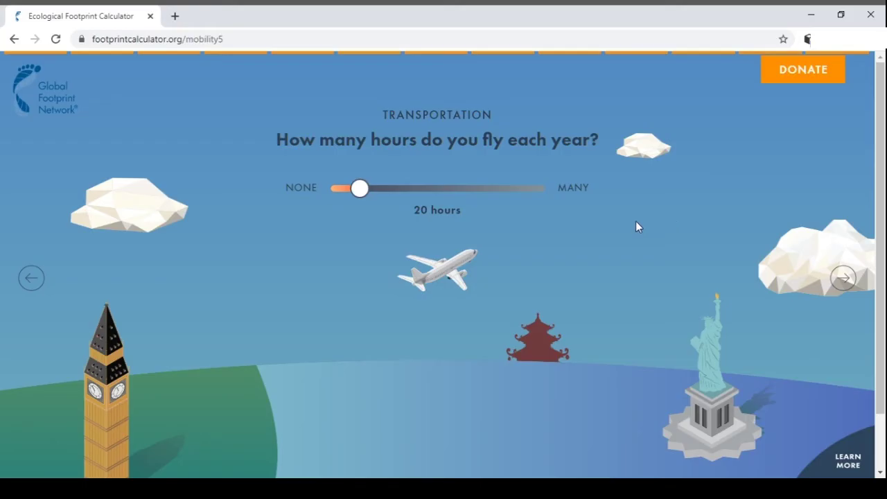
Step: Set flying to 50 hours a year and finish the quiz to see the results
{"action": "left_click_drag", "start_coordinate": [360, 192], "coordinate": [390, 193]}
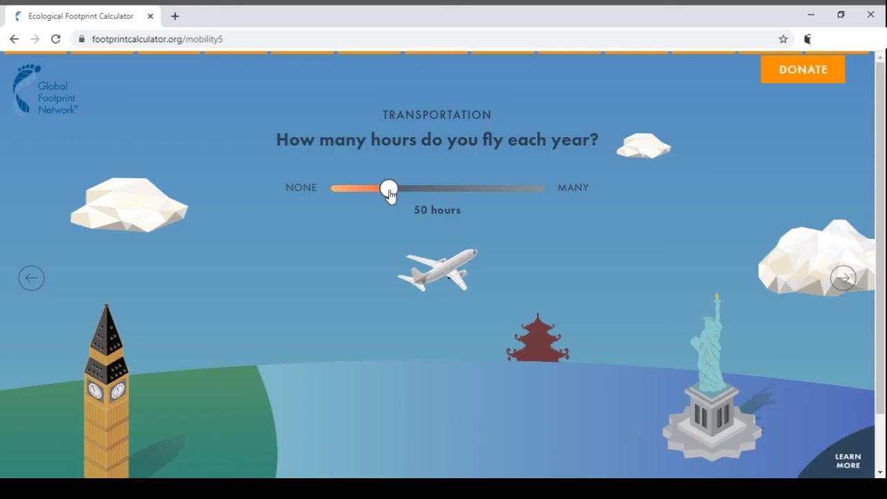
{"action": "left_click", "coordinate": [843, 278]}
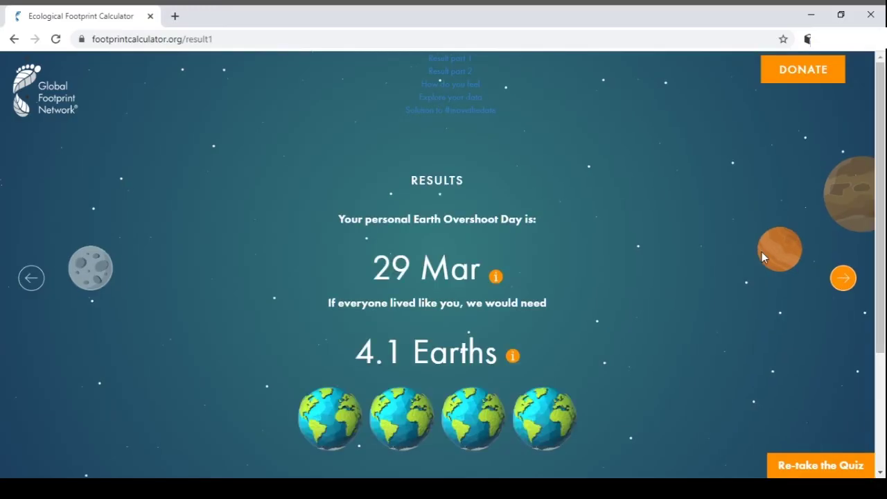
Step: Bring up the country comparison for the 4.1 Earths result, showing USA 5.0 and China 2.1
{"action": "left_click_drag", "start_coordinate": [876, 223], "coordinate": [880, 359]}
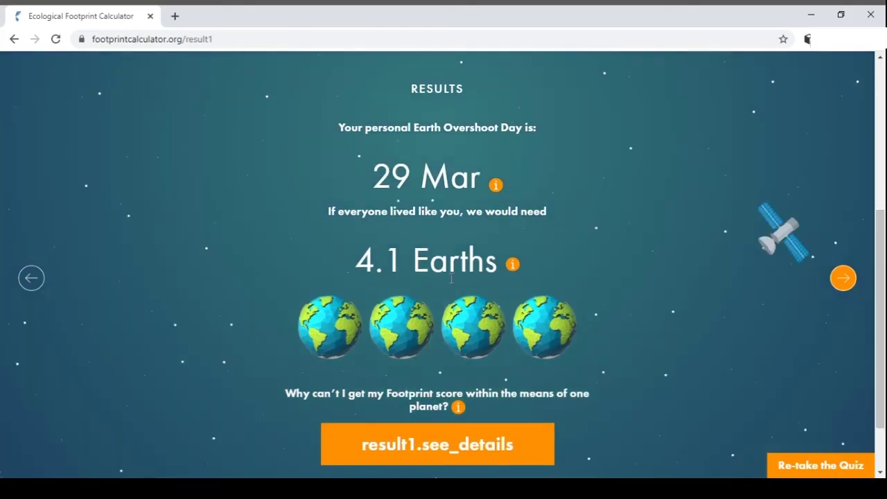
{"action": "mouse_move", "coordinate": [513, 267]}
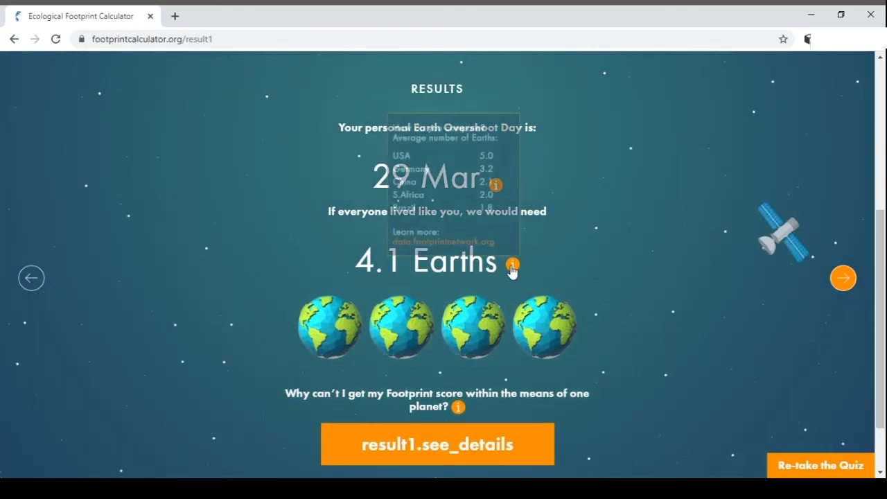